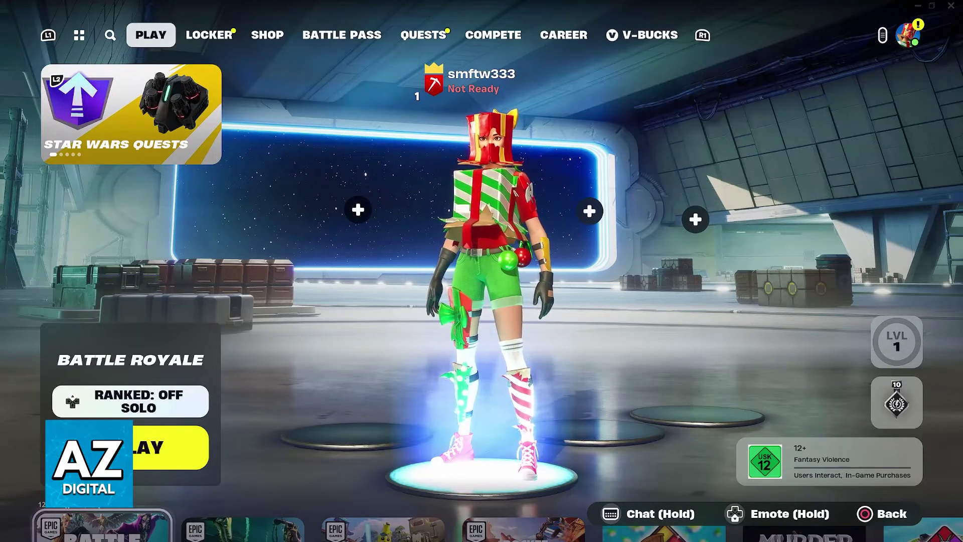
Browse the Fortnite lobby, Locker, Shop and Battle Pass pages to check that controller navigation works.
{"action": "key", "text": "Escape"}
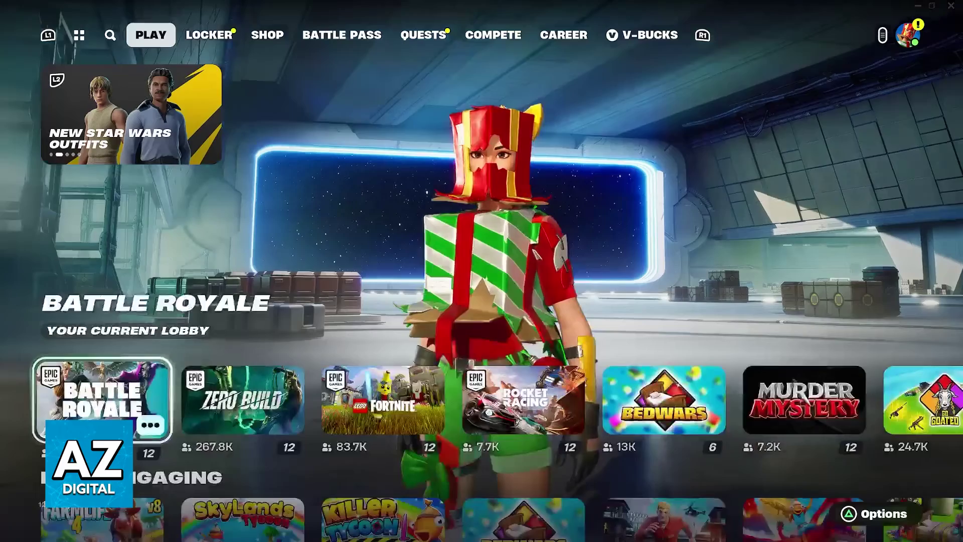
{"action": "key", "text": "Up"}
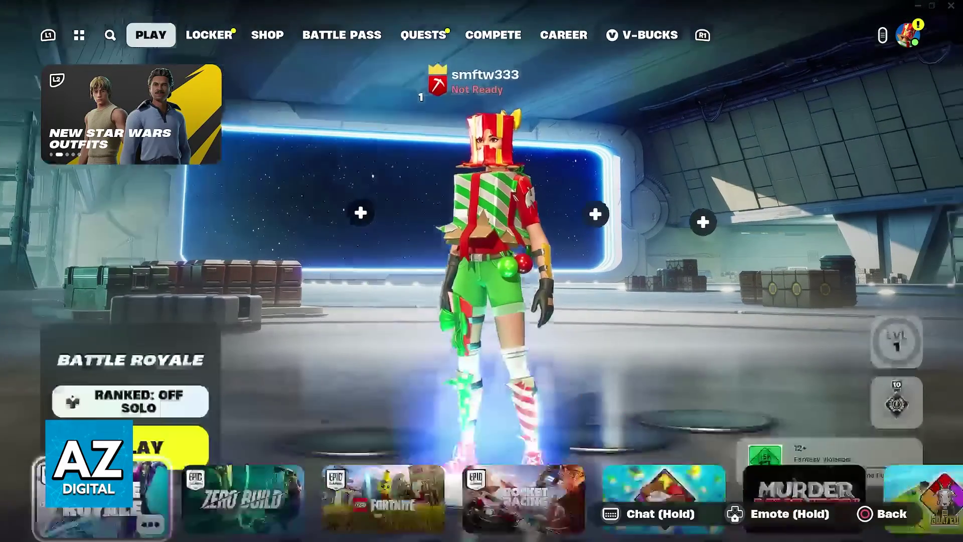
{"action": "key", "text": "Right"}
{"action": "key", "text": "e"}
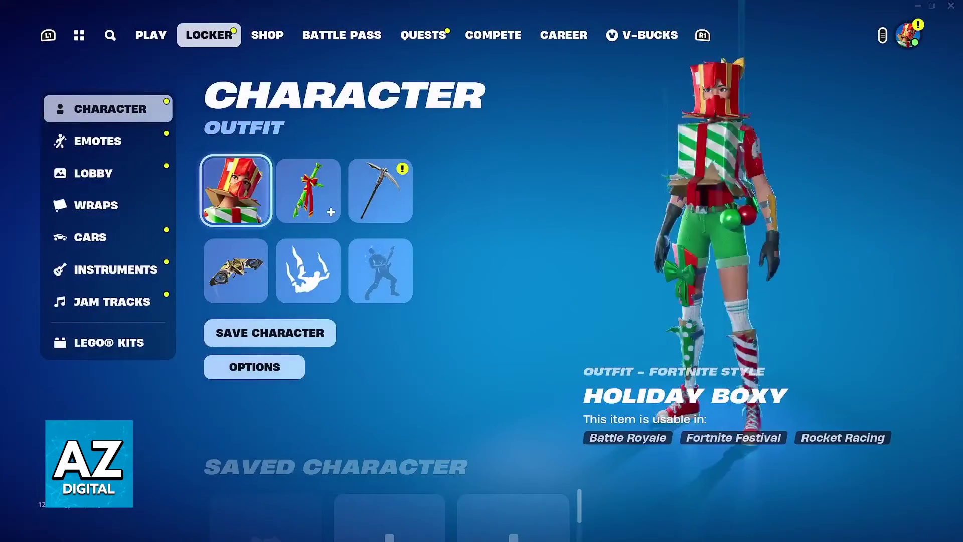
{"action": "key", "text": "e"}
{"action": "key", "text": "e"}
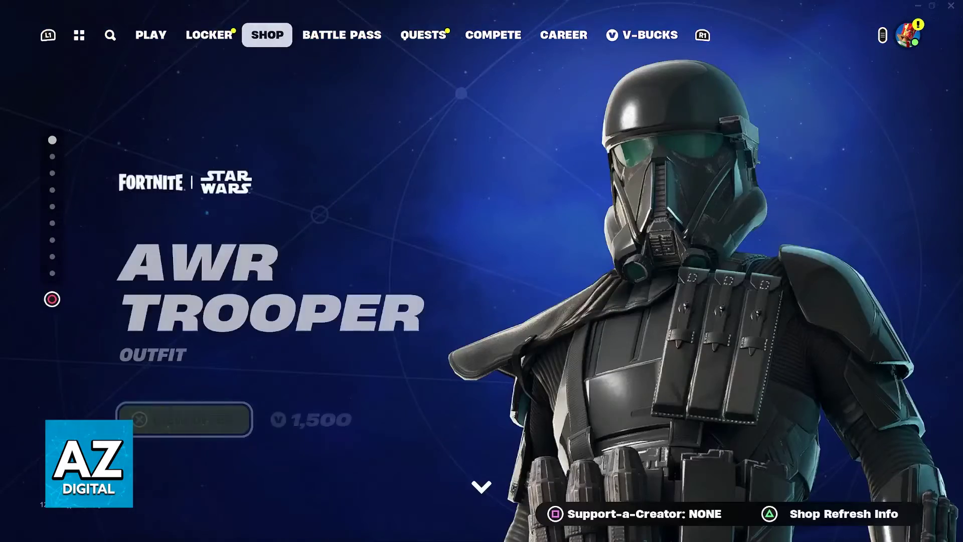
{"action": "key", "text": "e"}
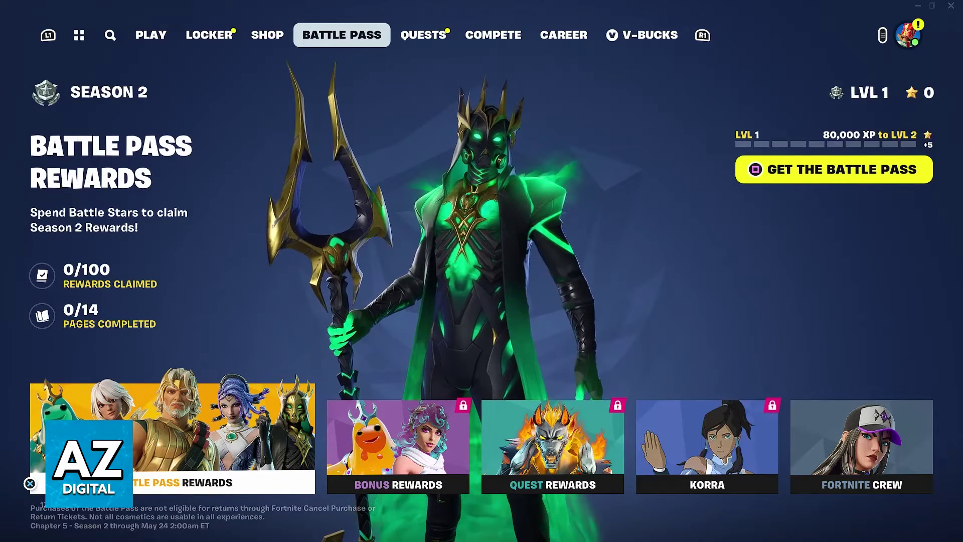
{"action": "key", "text": "q"}
{"action": "key", "text": "q"}
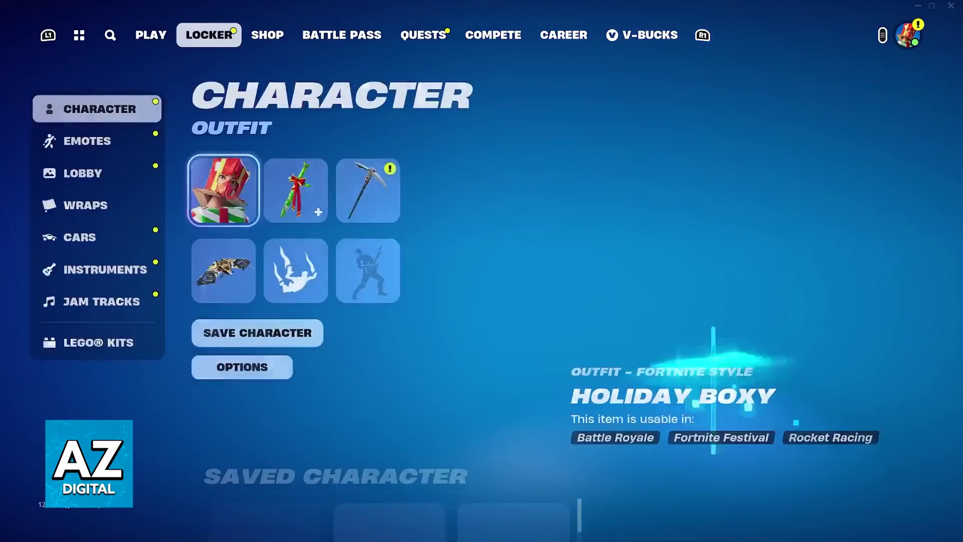
{"action": "key", "text": "Left"}
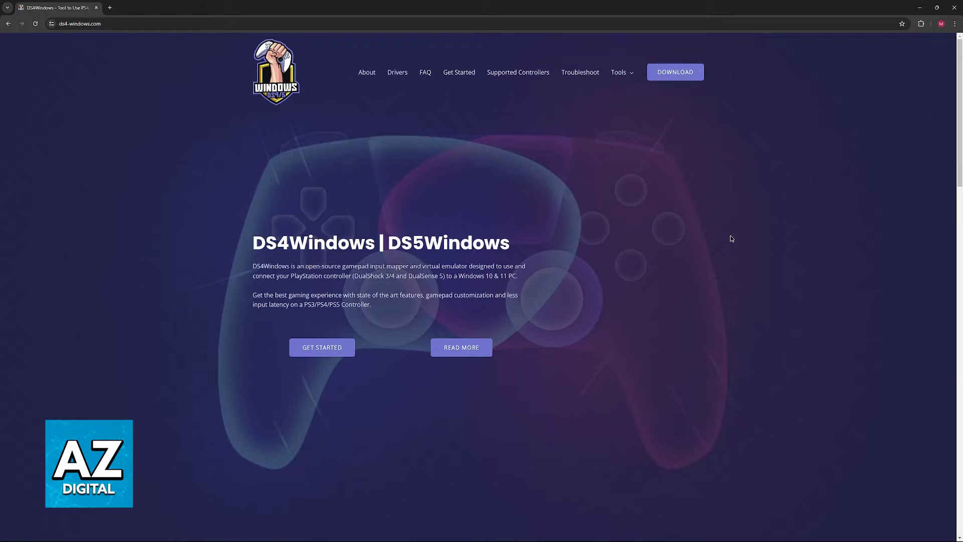
Look over the "Why DS4Windows?" section of the DS4Windows website in the browser and go to its download page.
{"action": "scroll", "coordinate": [445, 297], "scroll_direction": "down", "scroll_amount": 10}
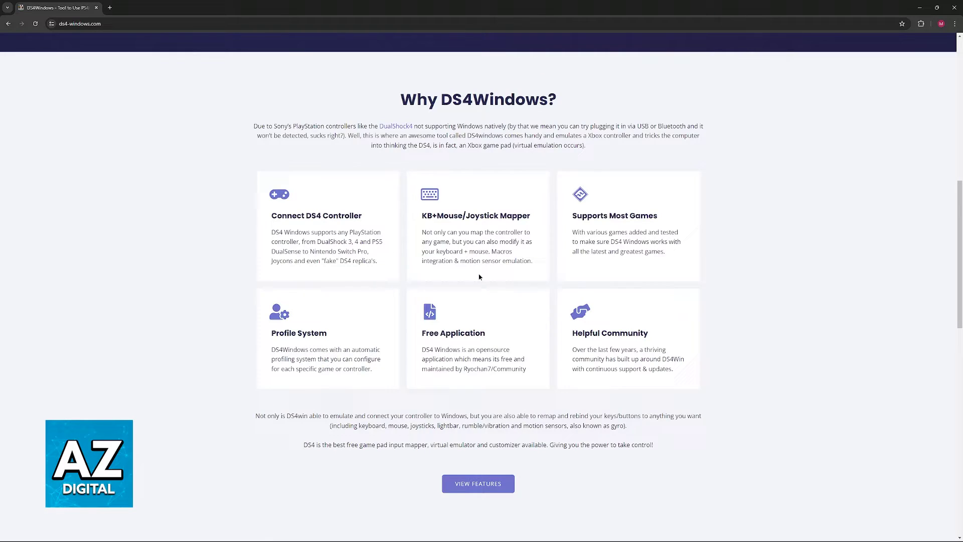
{"action": "scroll", "coordinate": [478, 277], "scroll_direction": "up", "scroll_amount": 10}
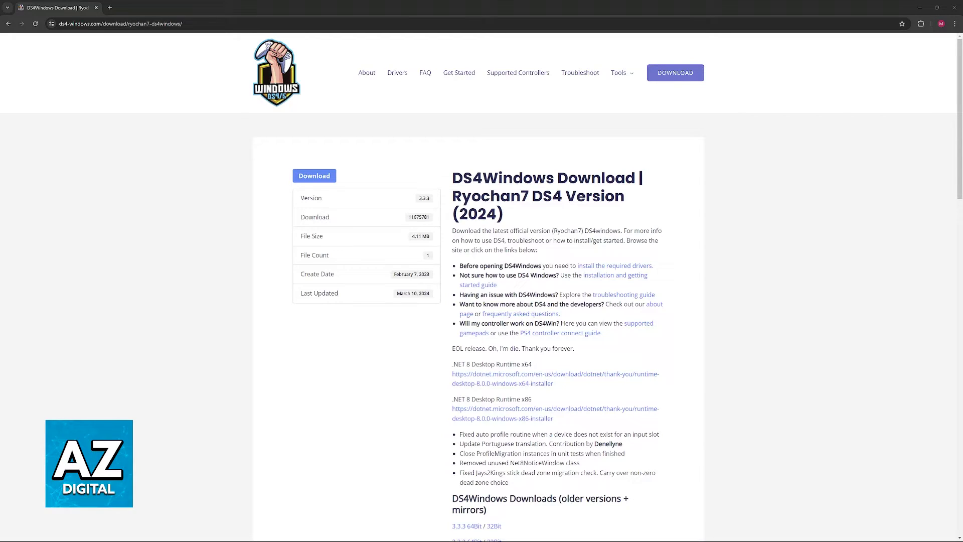
Open the downloaded DS4Windows folder in File Explorer and launch DS4Windows.exe.
{"action": "double_click", "coordinate": [503, 133]}
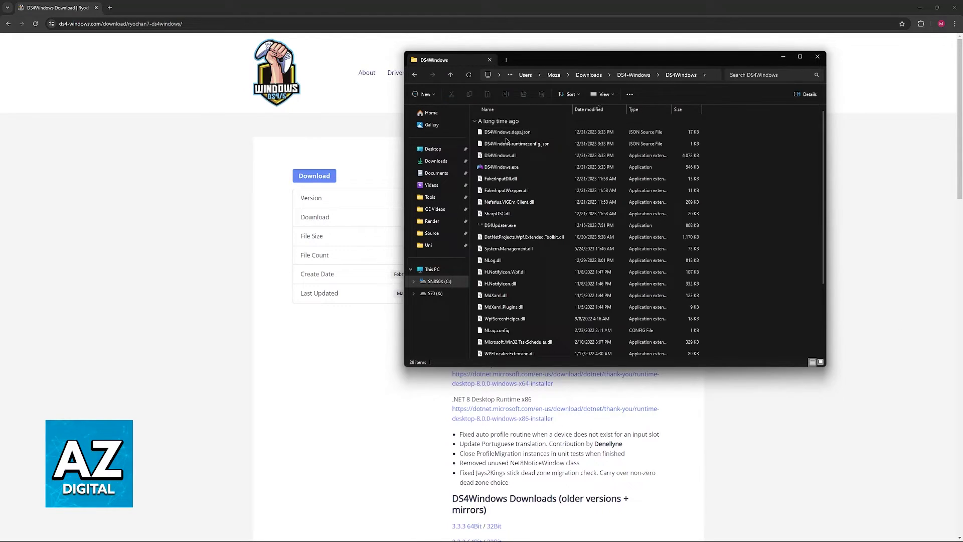
{"action": "left_click_drag", "start_coordinate": [826, 367], "coordinate": [756, 317]}
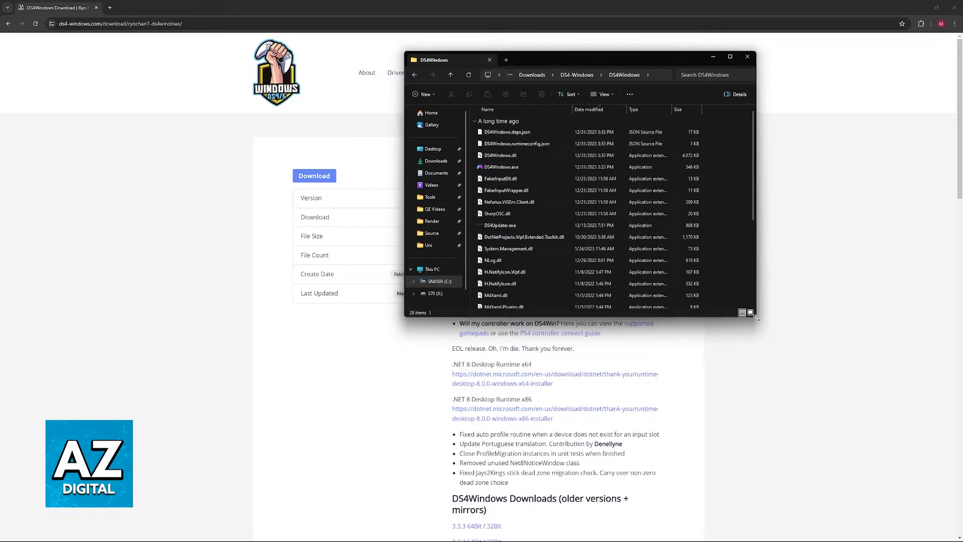
{"action": "scroll", "coordinate": [554, 212], "scroll_direction": "down", "scroll_amount": 1}
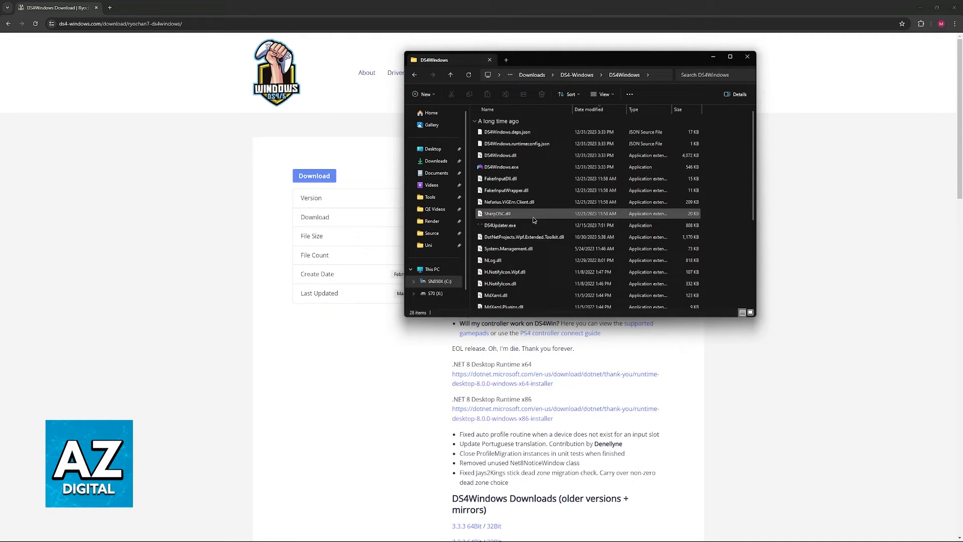
{"action": "scroll", "coordinate": [521, 191], "scroll_direction": "up", "scroll_amount": 1}
{"action": "left_click", "coordinate": [501, 169]}
{"action": "double_click", "coordinate": [502, 169]}
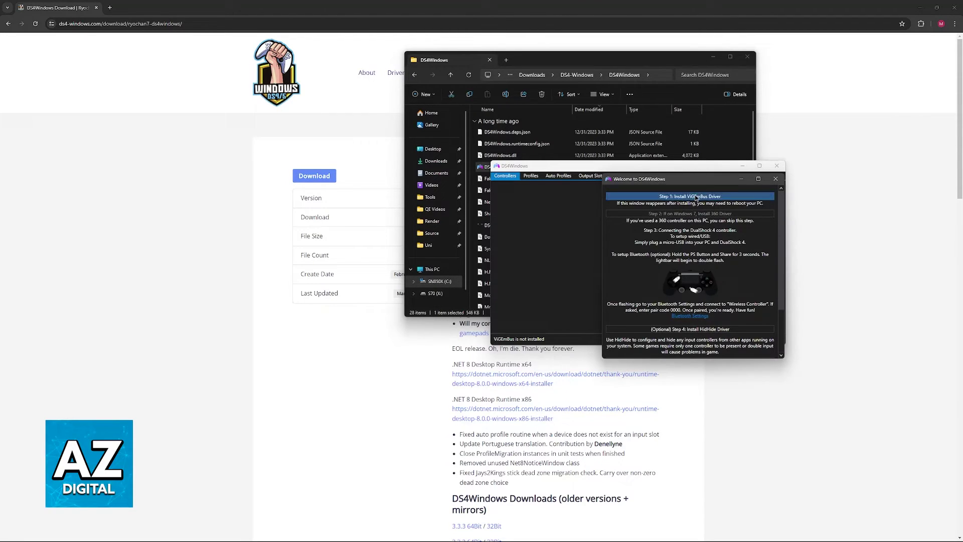
Start the ViGEmBus driver installation, review the optional driver steps and finish the DS4Windows welcome setup.
{"action": "left_click", "coordinate": [688, 197]}
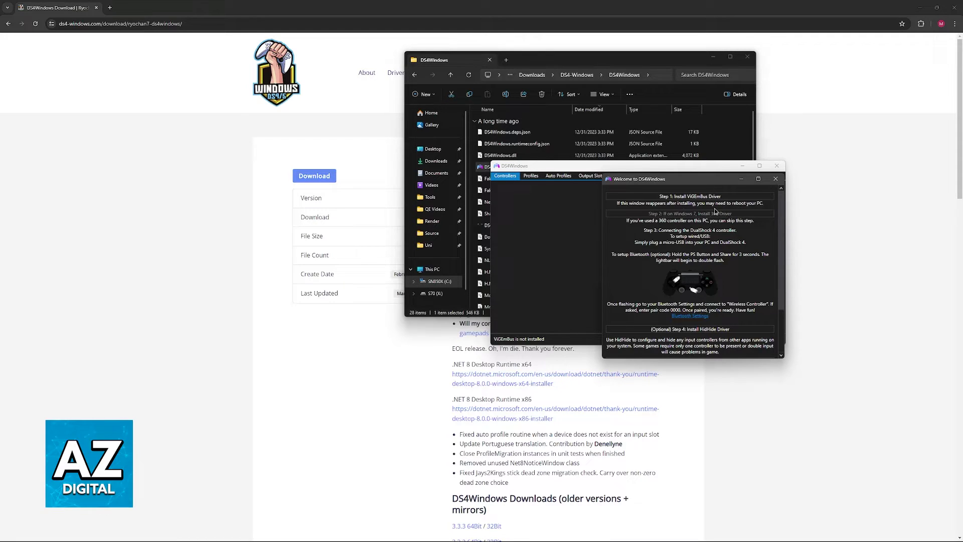
{"action": "left_click_drag", "start_coordinate": [782, 248], "coordinate": [782, 267]}
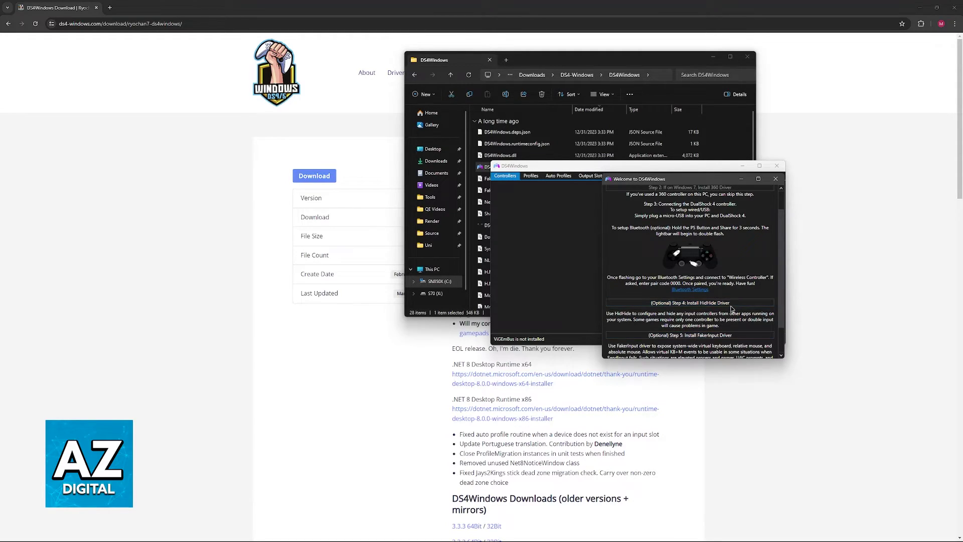
{"action": "scroll", "coordinate": [778, 297], "scroll_direction": "down", "scroll_amount": 2}
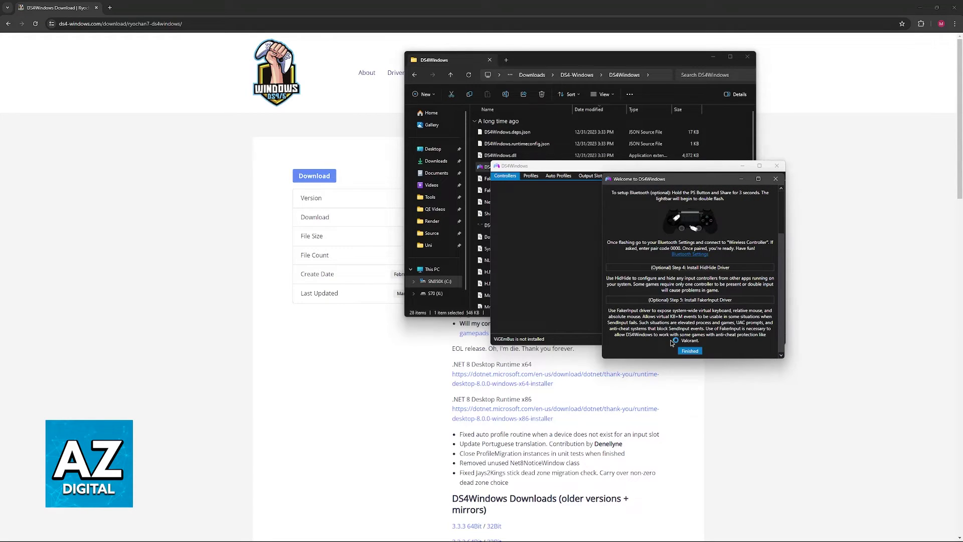
{"action": "left_click", "coordinate": [689, 350]}
Open a new DS4Windows controller profile, examine its button mapping and axis options, and leave it without saving.
{"action": "left_click", "coordinate": [532, 177]}
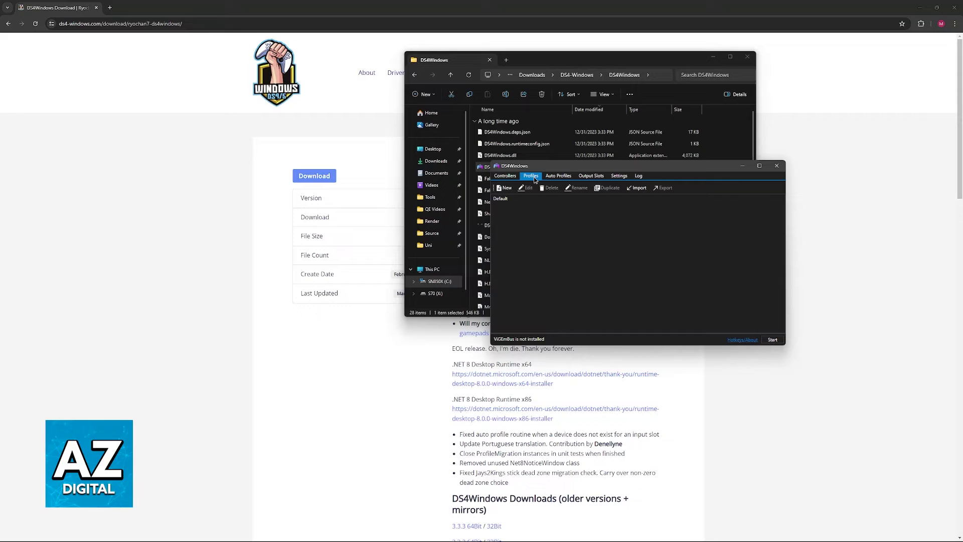
{"action": "left_click", "coordinate": [504, 188]}
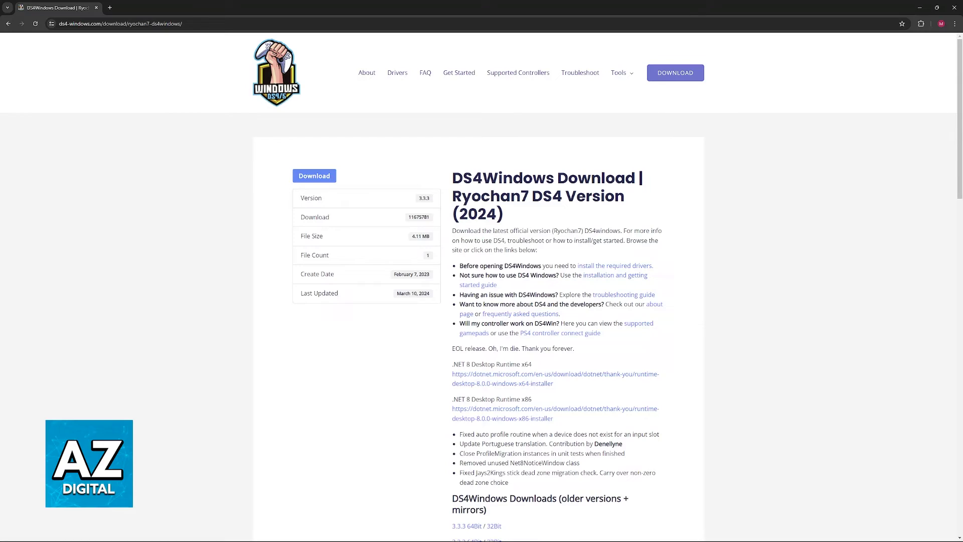
{"action": "key", "text": "alt+Tab"}
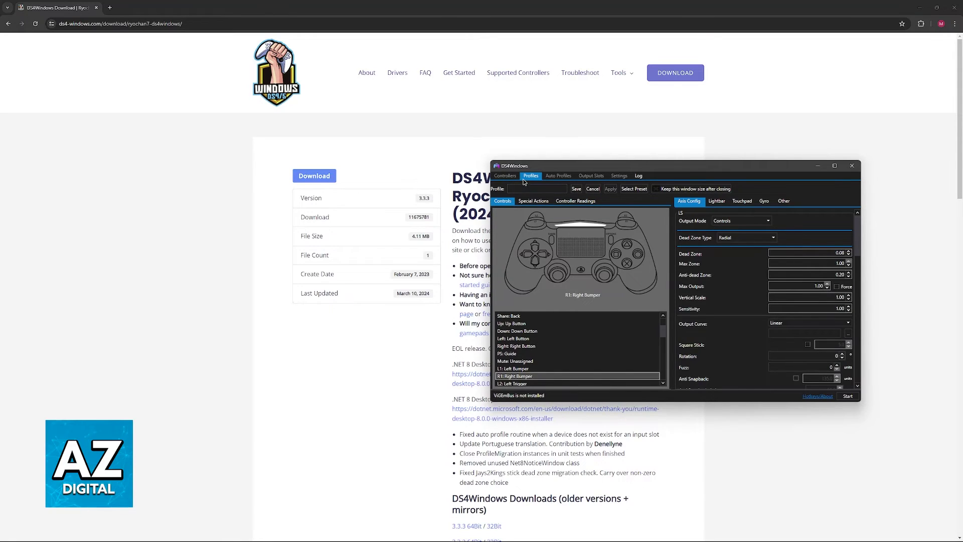
{"action": "left_click", "coordinate": [593, 189]}
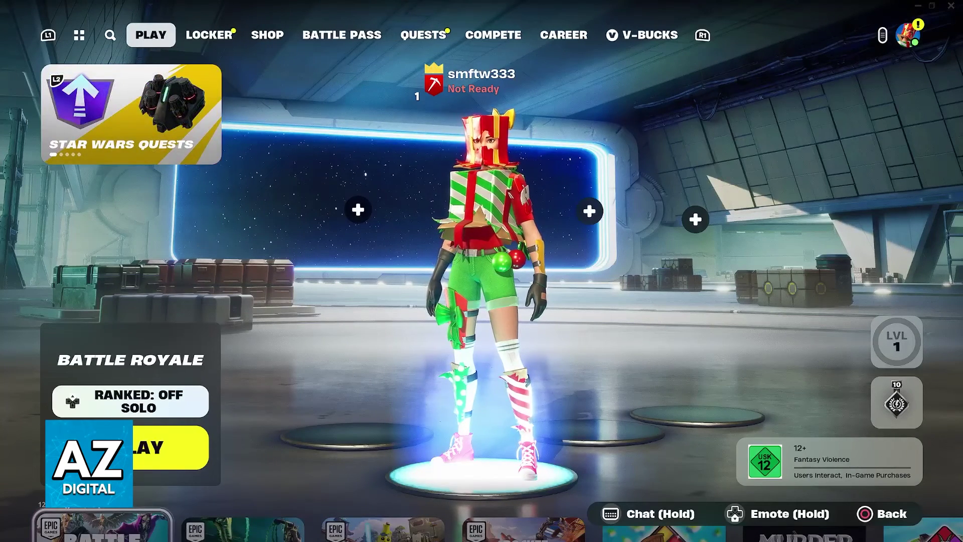
Switch to Fortnite and open the game settings.
{"action": "key", "text": "Escape"}
{"action": "key", "text": "Down"}
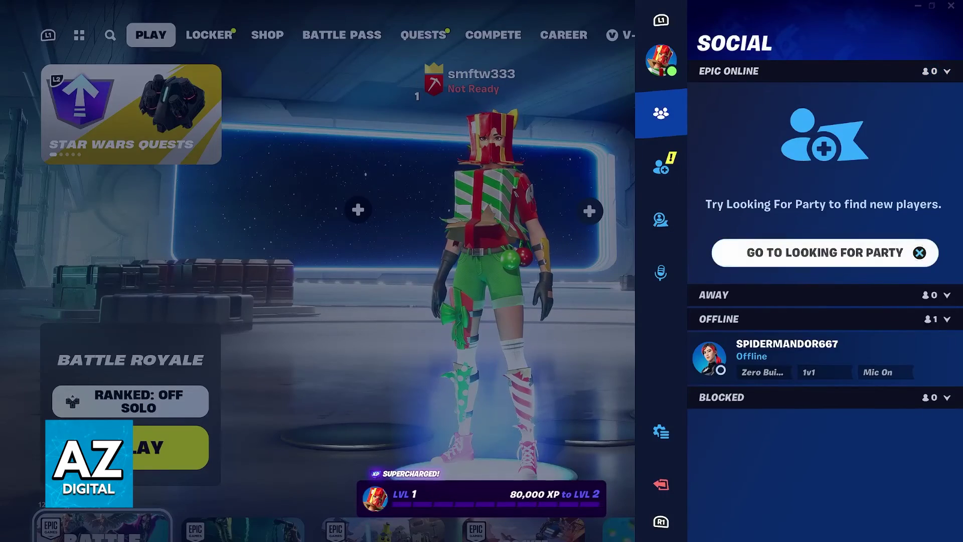
{"action": "key", "text": "Left"}
{"action": "key", "text": "Down"}
{"action": "key", "text": "Down"}
{"action": "key", "text": "Down"}
{"action": "key", "text": "Down"}
{"action": "key", "text": "Right"}
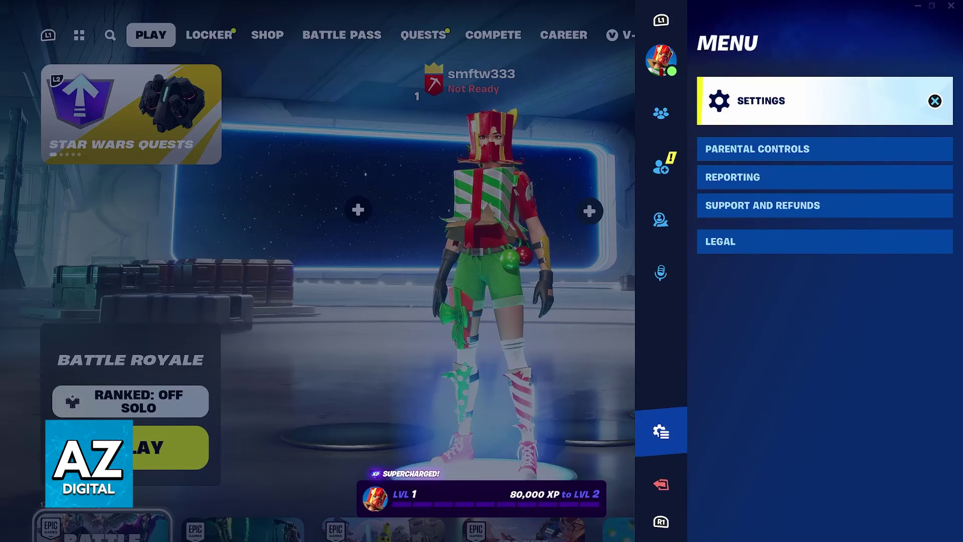
{"action": "key", "text": "Return"}
Go to the Controller Mapping category of the game settings.
{"action": "key", "text": "e"}
{"action": "key", "text": "e"}
{"action": "key", "text": "e"}
{"action": "key", "text": "e"}
{"action": "key", "text": "e"}
{"action": "key", "text": "e"}
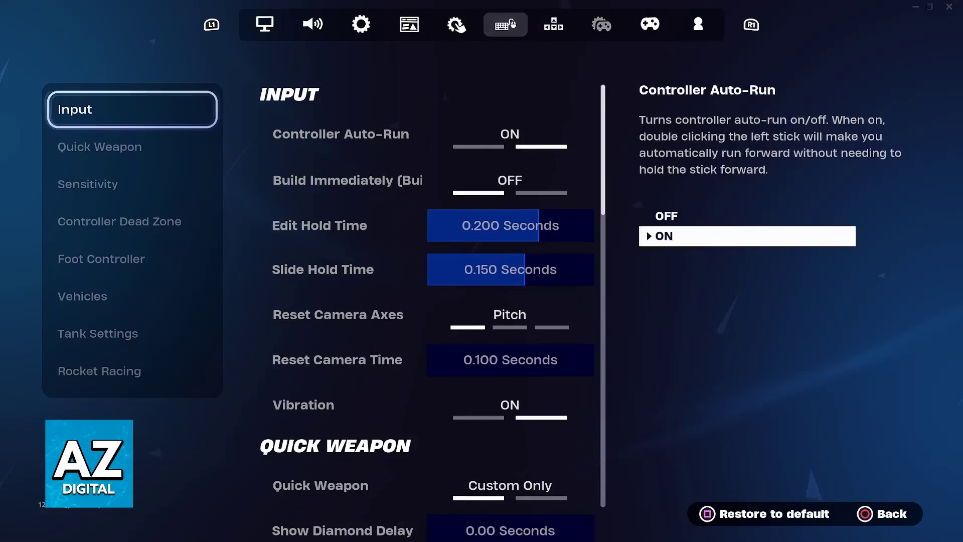
{"action": "key", "text": "shift+Tab"}
{"action": "key", "text": "Tab"}
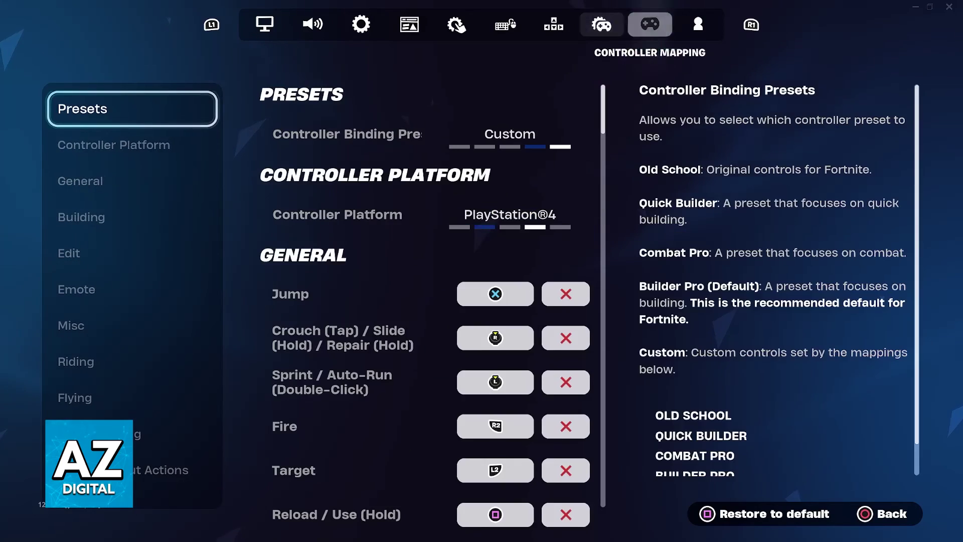
Check the Controller Platform setting and the controller bindings listed below it.
{"action": "key", "text": "Down"}
{"action": "key", "text": "Right"}
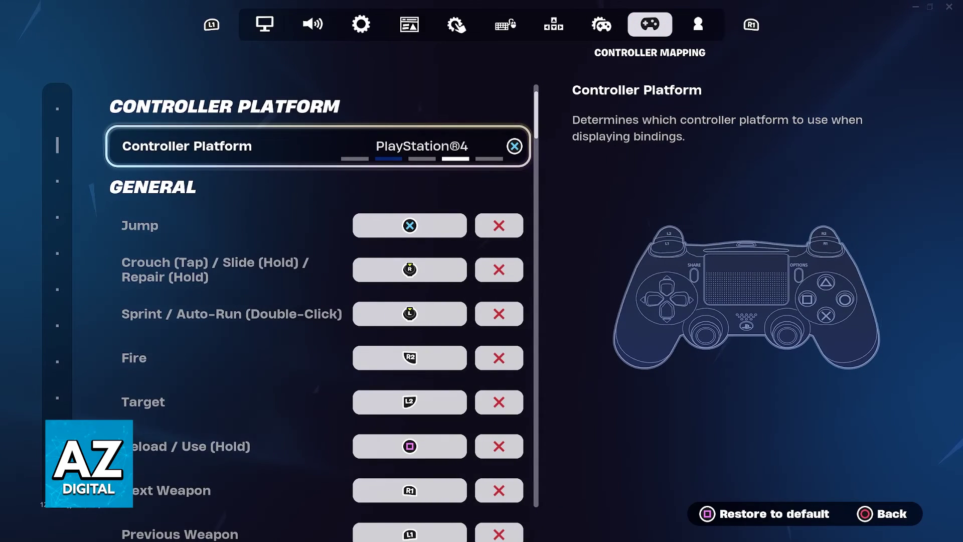
{"action": "key", "text": "Left"}
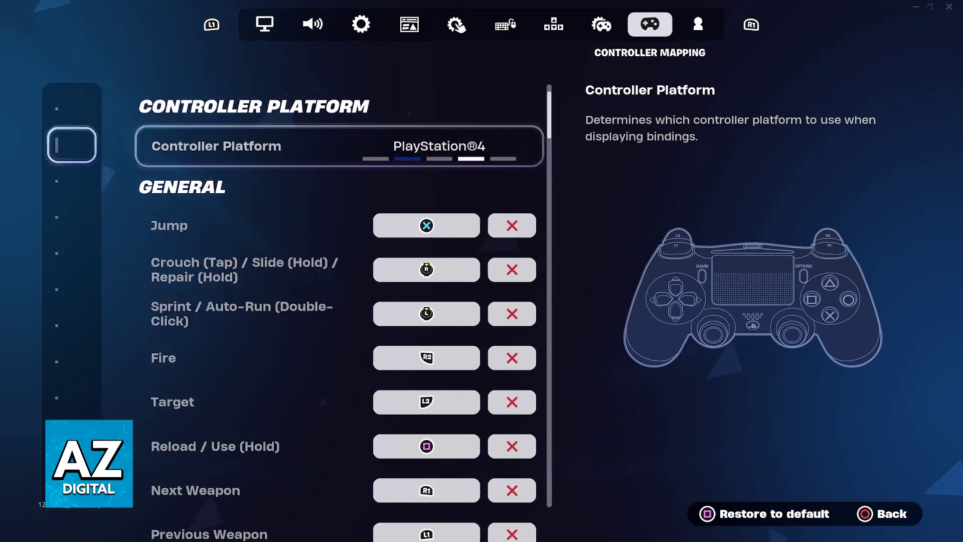